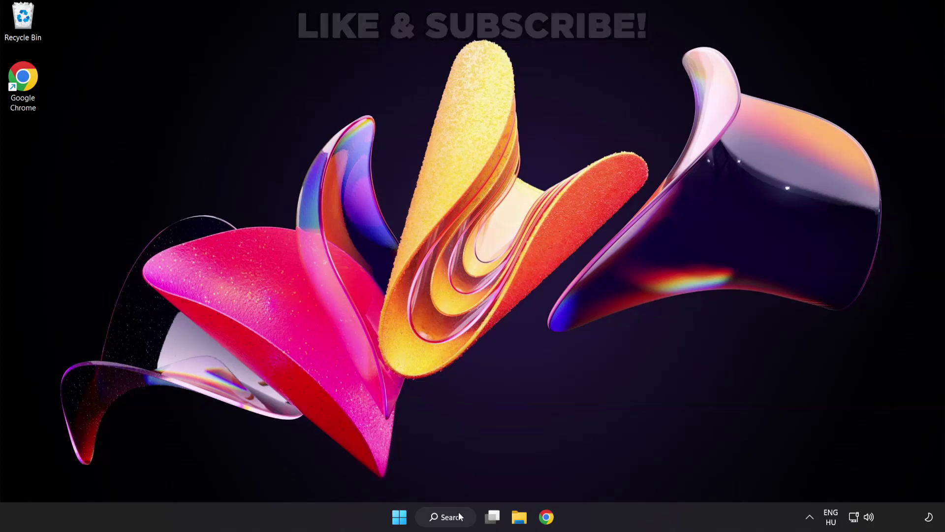
Search Windows for 'device manager' and open Device Manager from the results
left_click(458, 523)
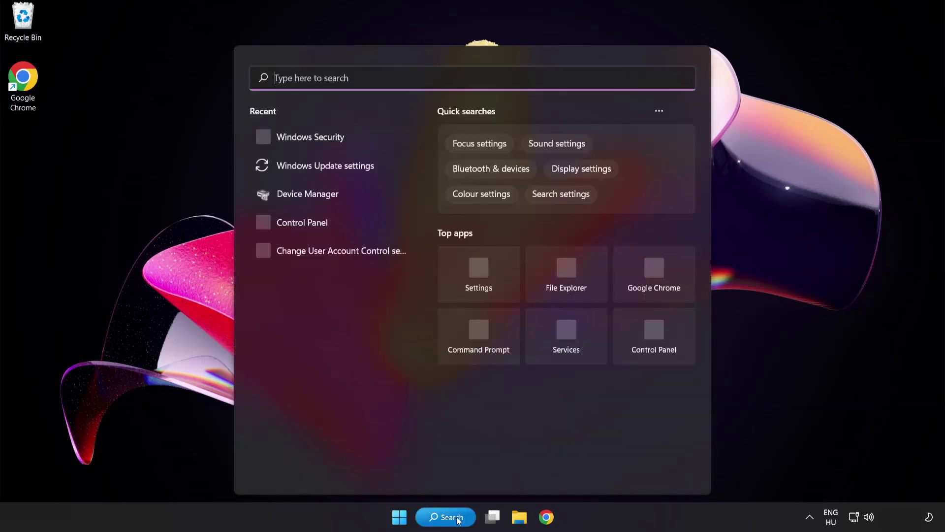
type("d")
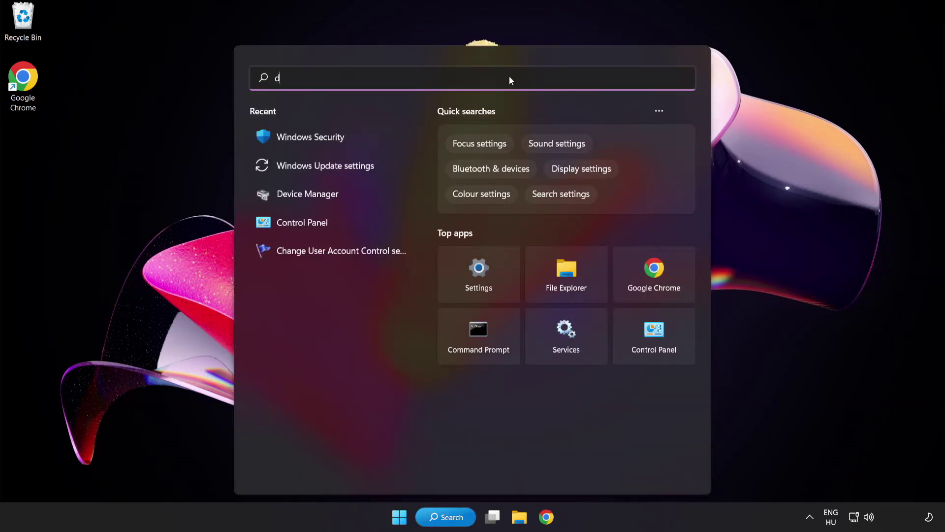
type("evice manager")
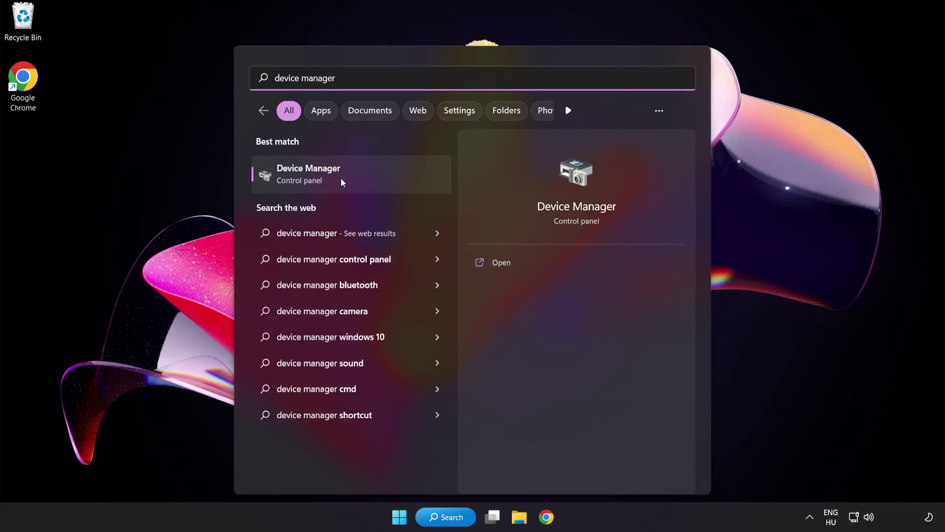
left_click(378, 178)
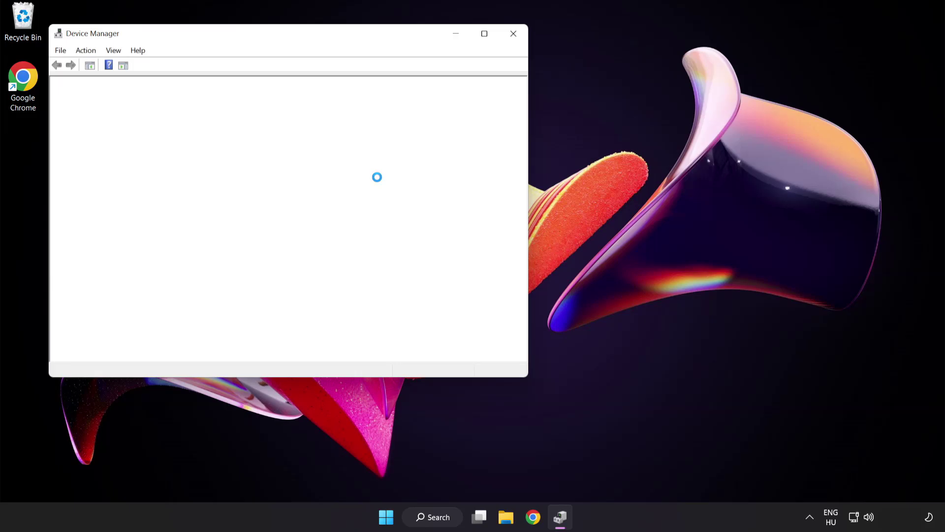
Expand Display adapters and start updating the VMware SVGA 3D driver
left_click_drag(303, 38, 463, 98)
left_click(285, 199)
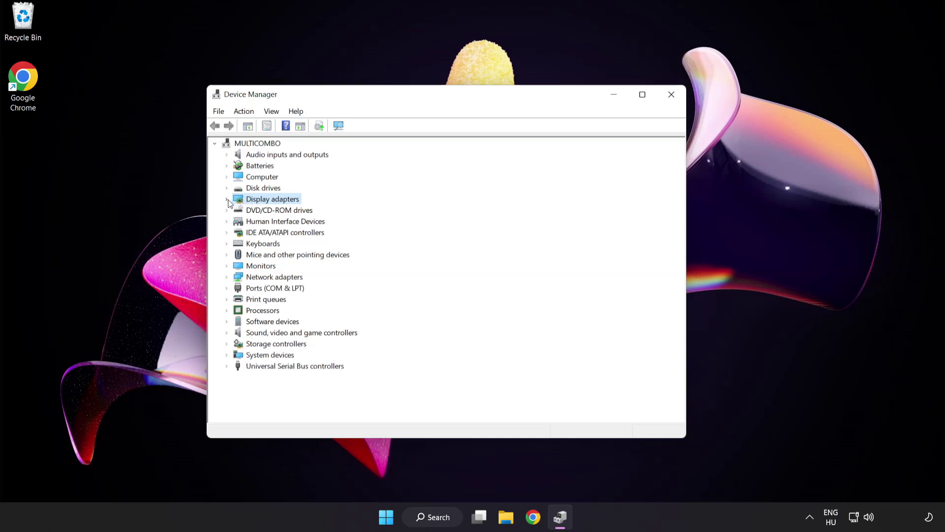
left_click(227, 199)
left_click(263, 212)
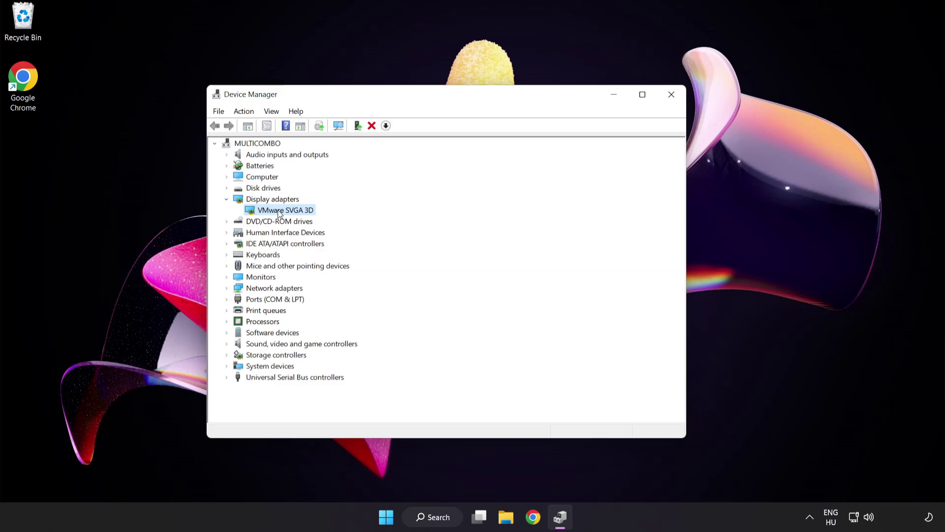
right_click(277, 210)
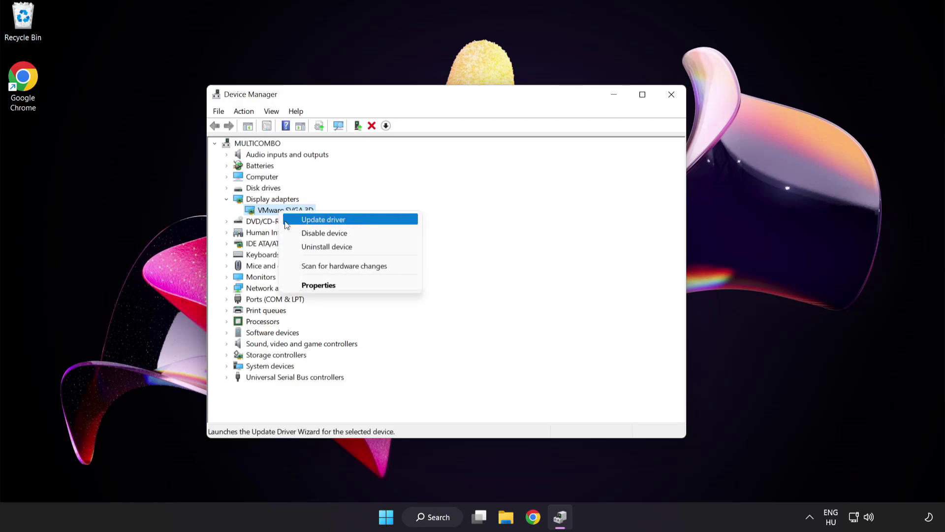
left_click(367, 220)
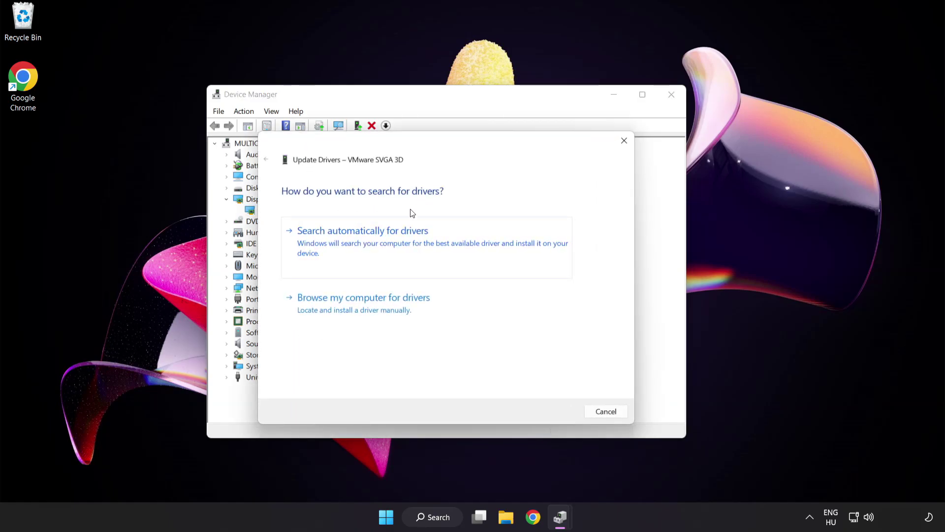
Search automatically for a VMware SVGA 3D driver, confirm the best is installed, and close Device Manager
left_click(412, 243)
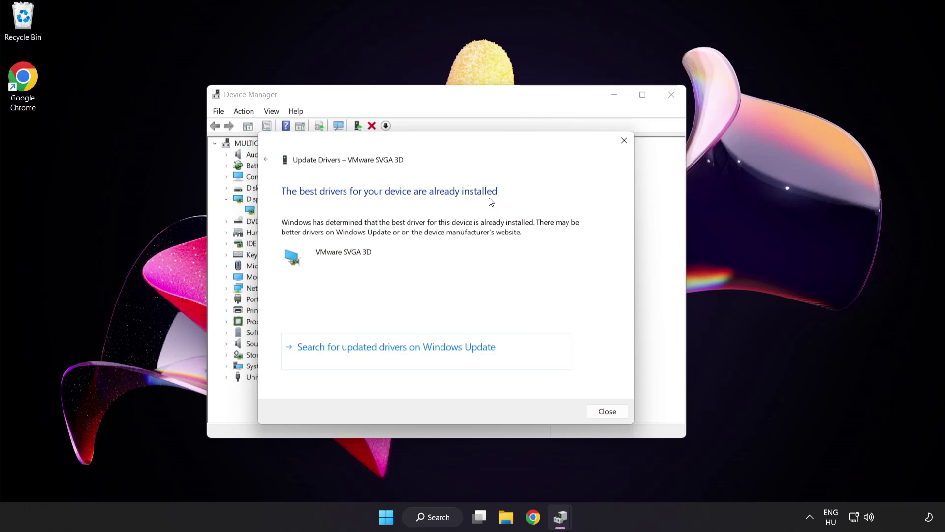
left_click(607, 412)
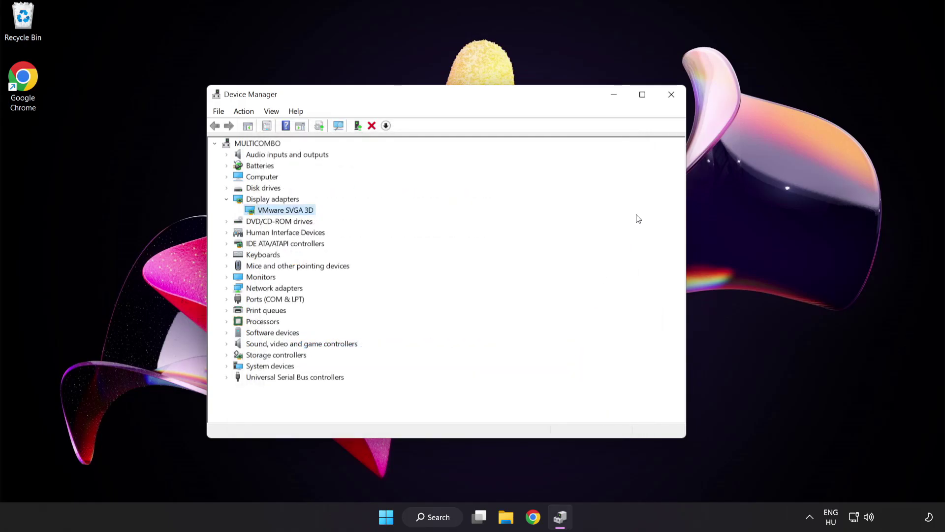
left_click(671, 94)
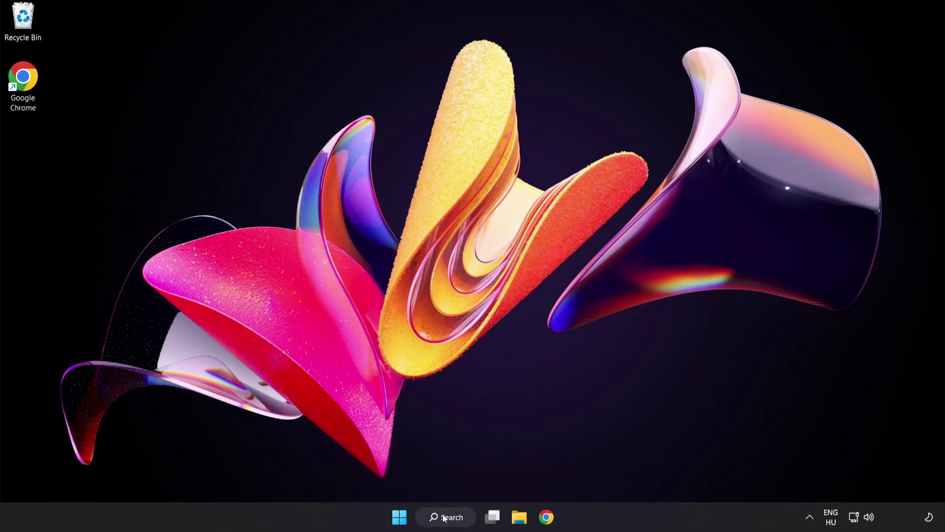
Search Windows for 'update' and open Windows Update settings
left_click(457, 521)
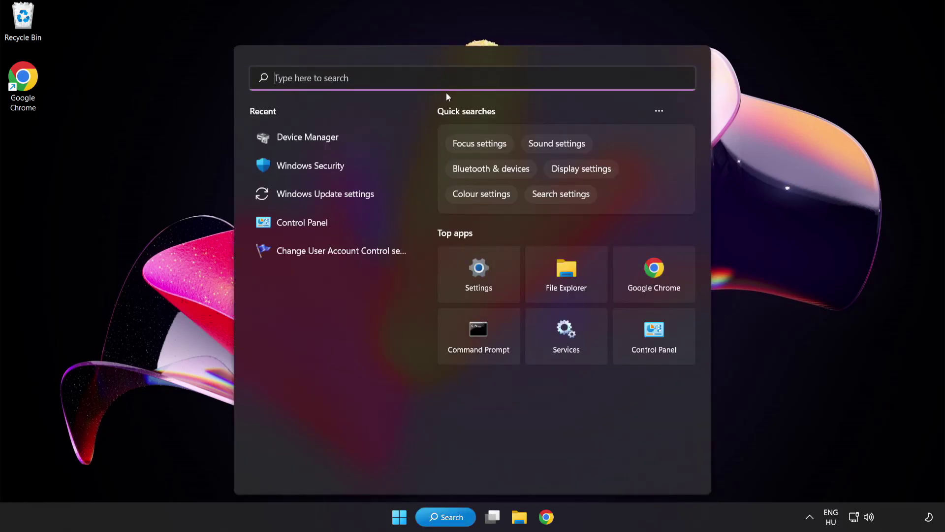
type("update")
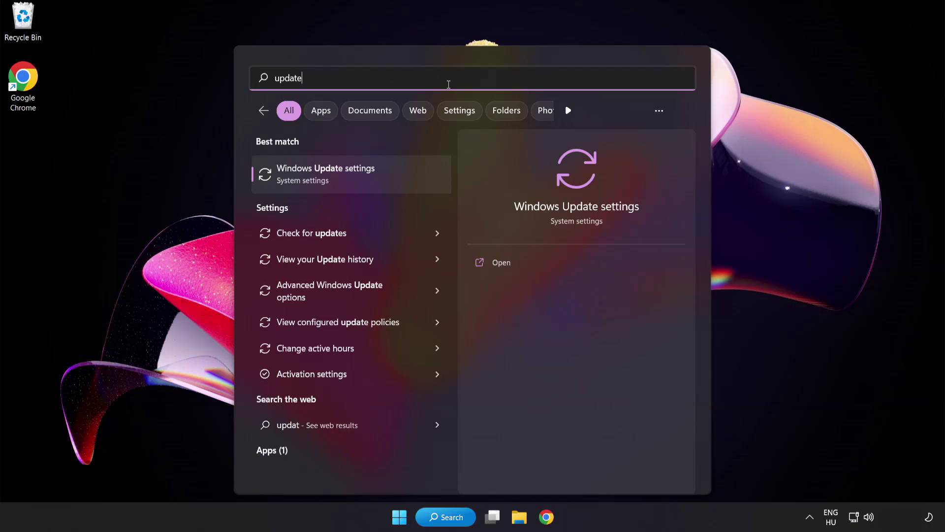
left_click(361, 182)
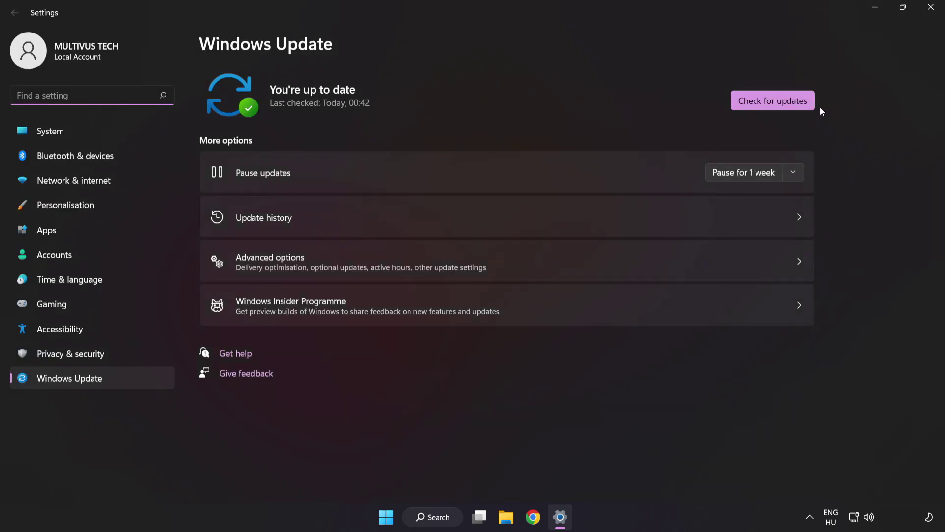
Check for updates, confirming Windows is up to date as of 01:05, then close Settings
left_click(771, 106)
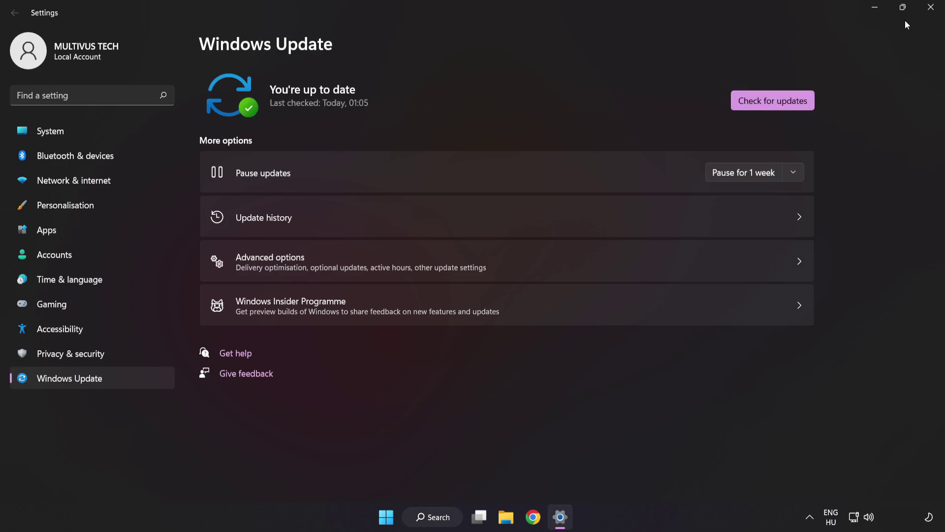
left_click(930, 14)
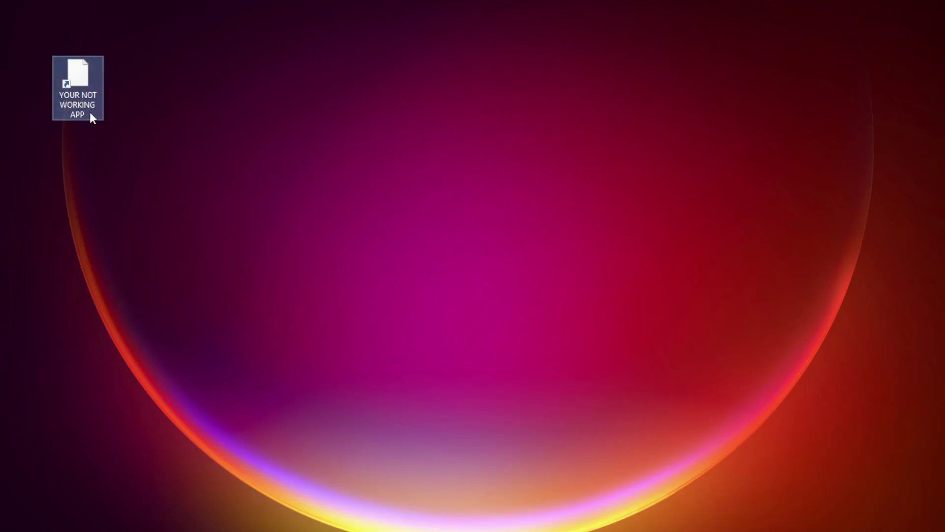
Open the Compatibility tab of the YOUR NOT WORKING APP shortcut's Properties
right_click(77, 69)
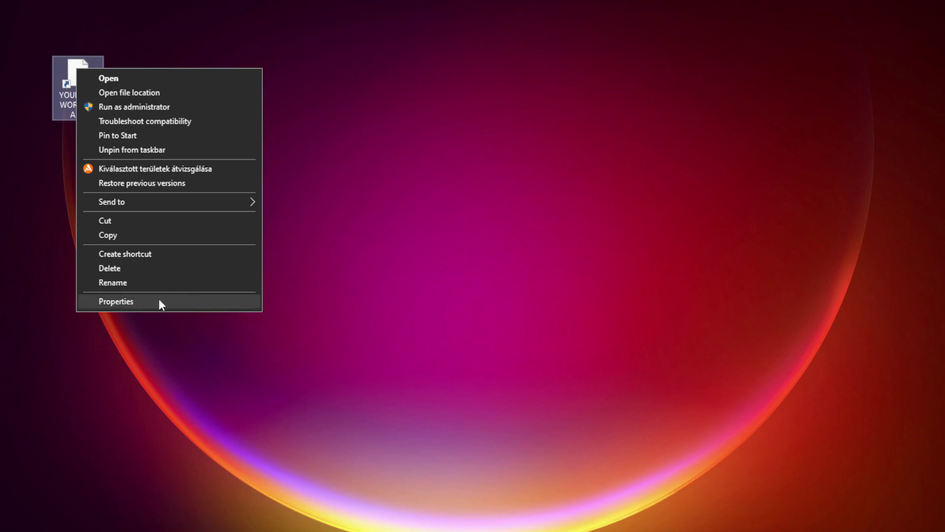
left_click(189, 300)
left_click_drag(200, 73, 476, 105)
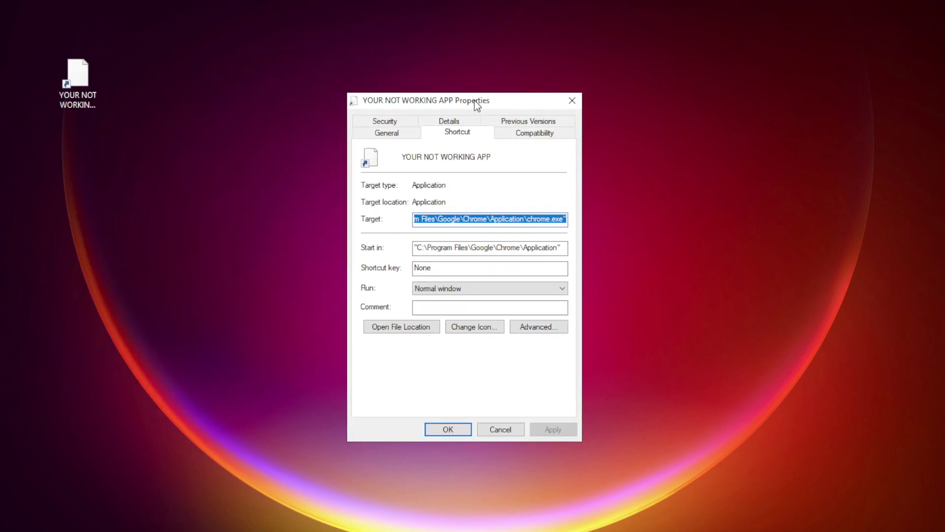
left_click(554, 133)
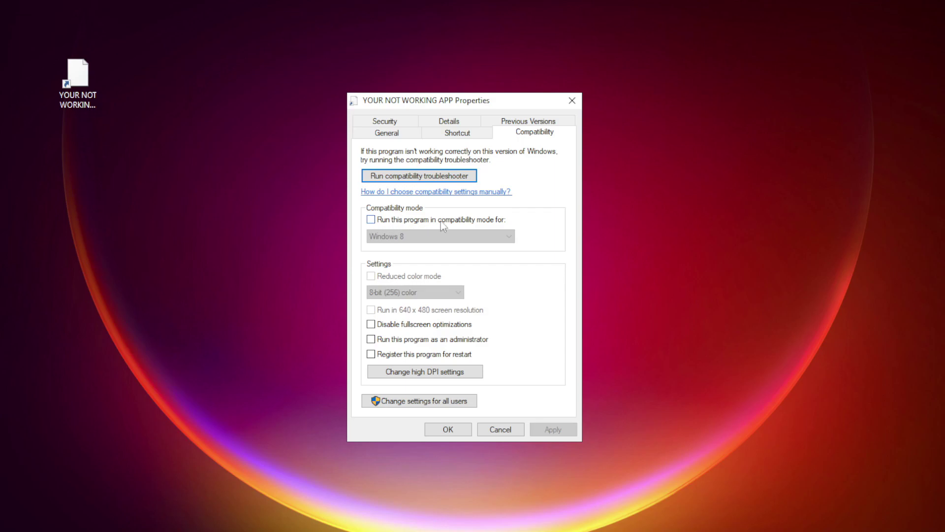
Save Windows 8 compatibility mode for the shortcut, then relaunch the app to test it
left_click(385, 219)
left_click(411, 236)
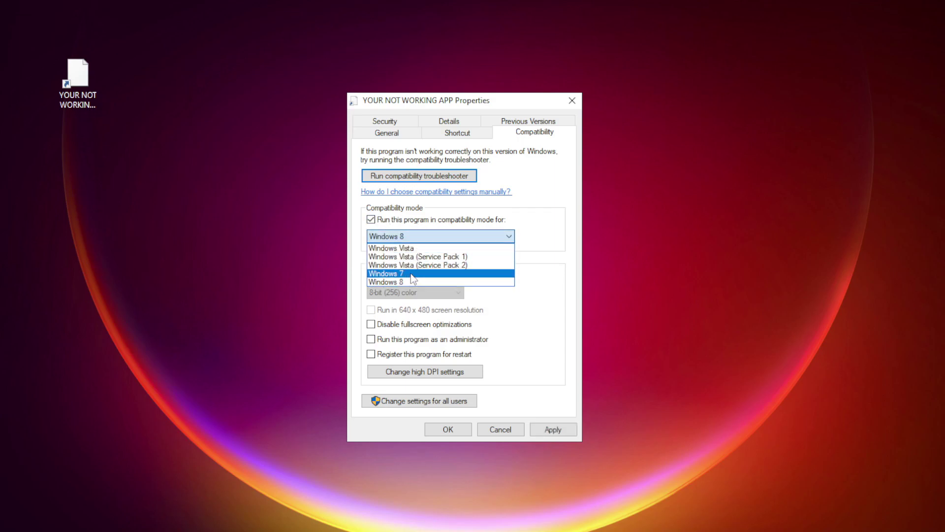
left_click(413, 281)
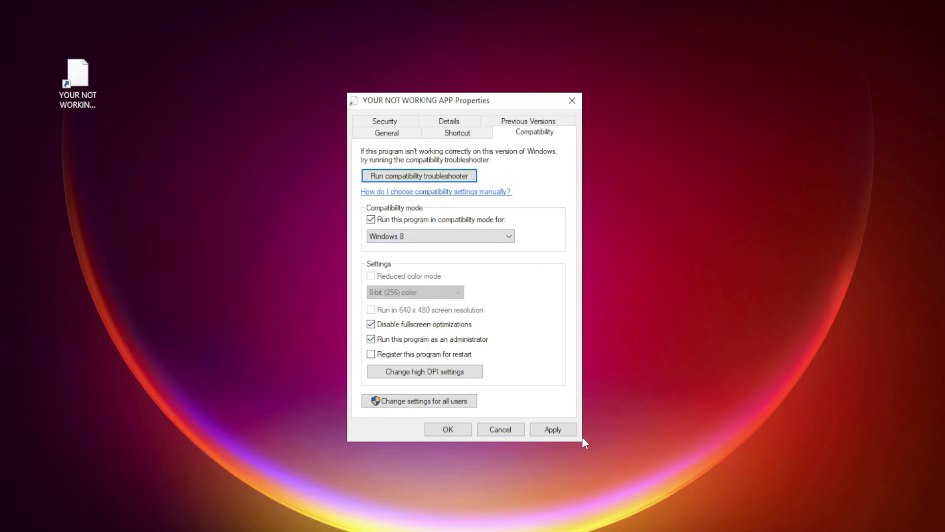
left_click(560, 432)
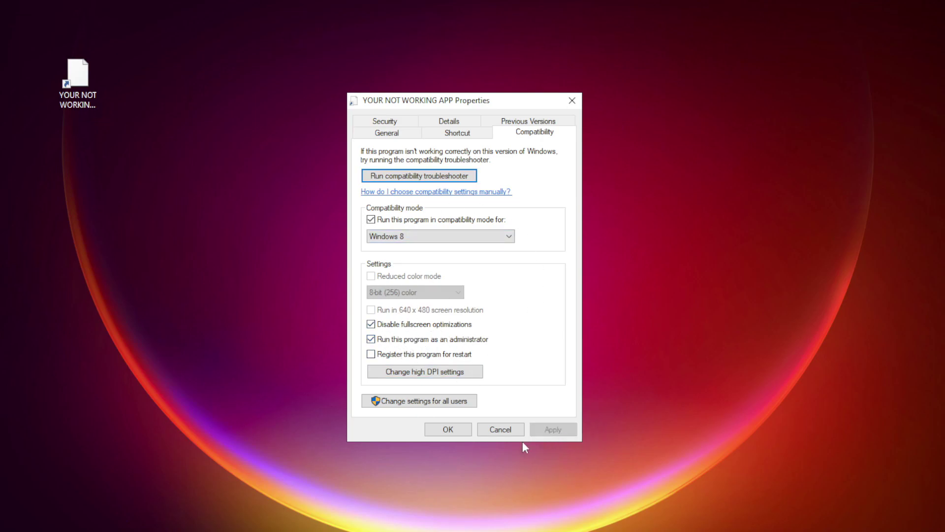
left_click(449, 430)
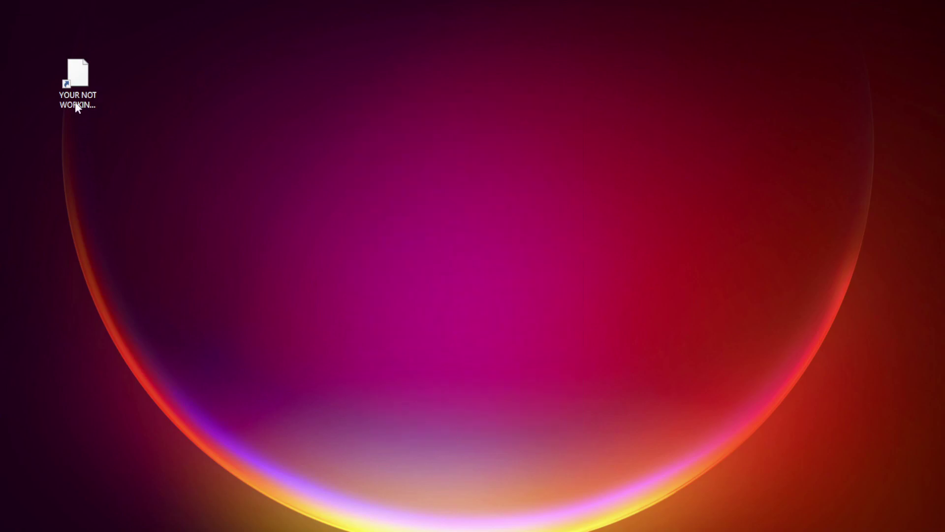
left_click(72, 81)
double_click(72, 83)
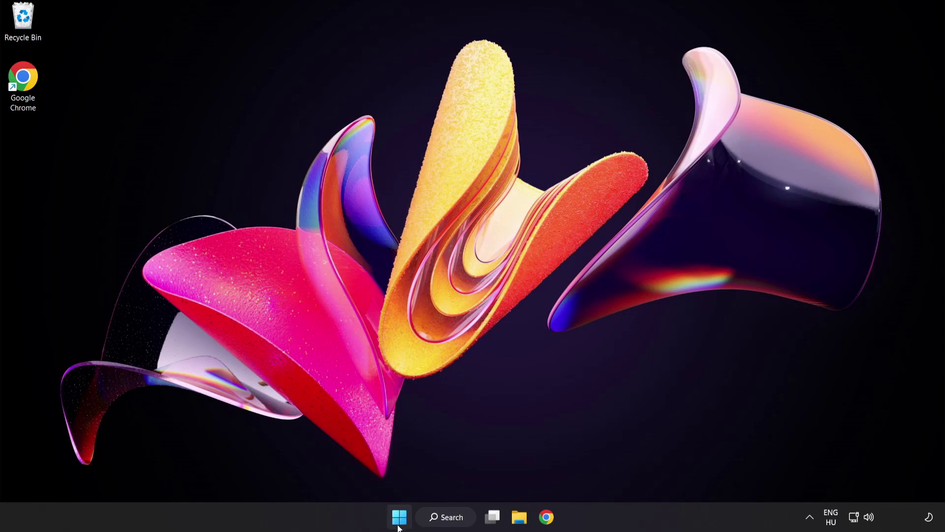
Open Task Manager from the Start button's quick-link menu
right_click(402, 520)
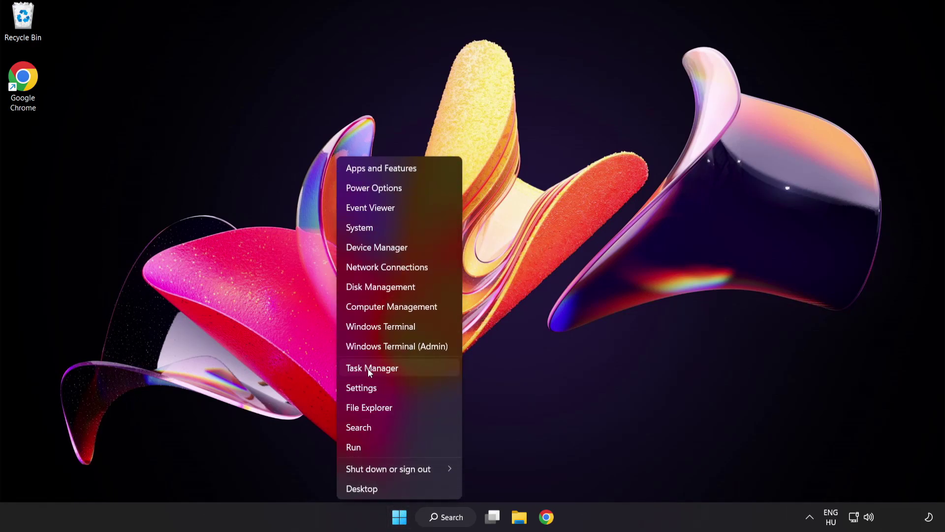
left_click(408, 369)
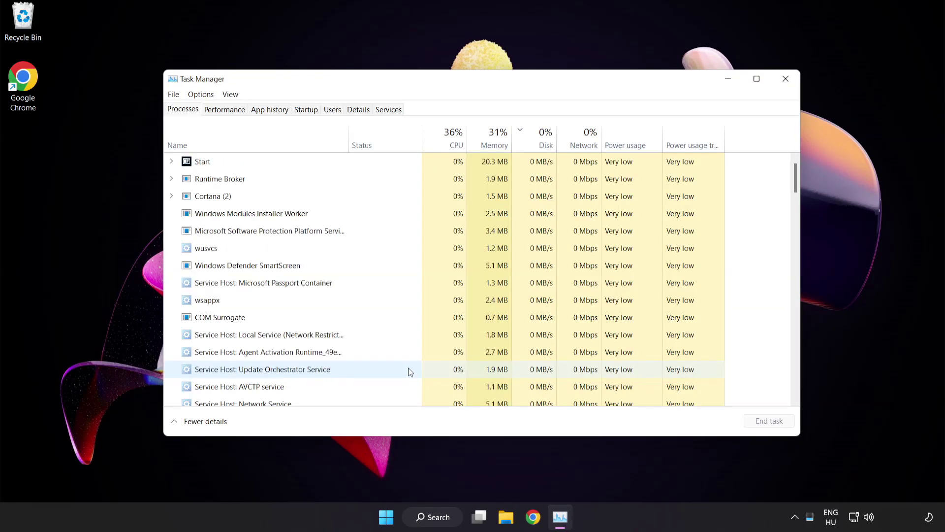
Disable Cortana, Phone Link and Terminal as startup apps, then select Windows Security notification icon
left_click(306, 110)
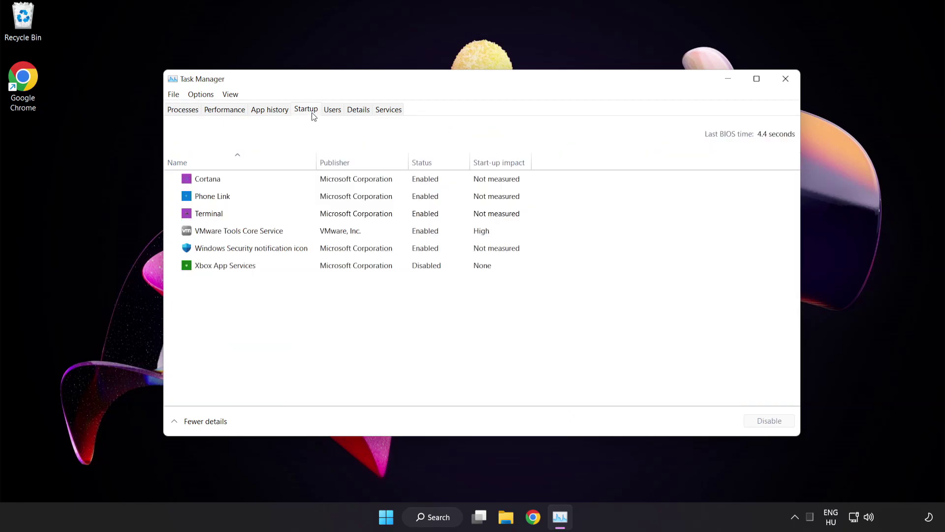
left_click(314, 184)
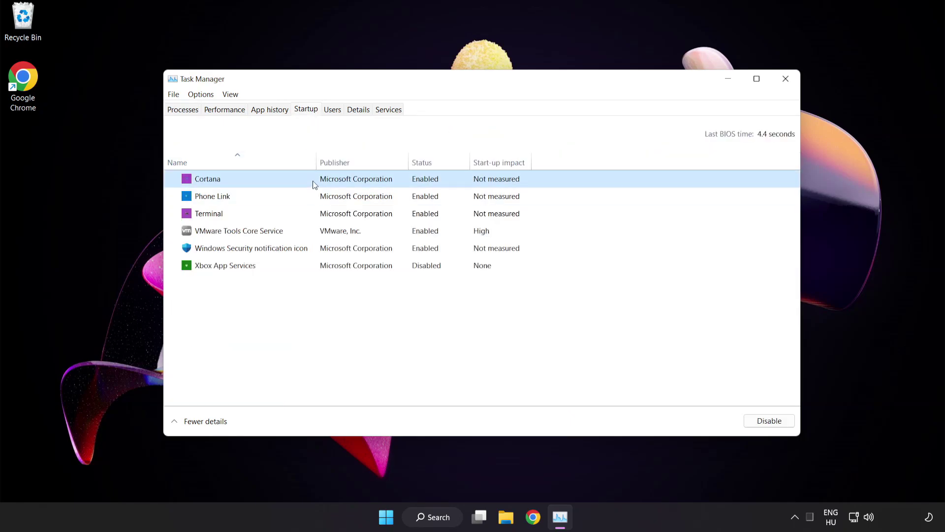
left_click(774, 425)
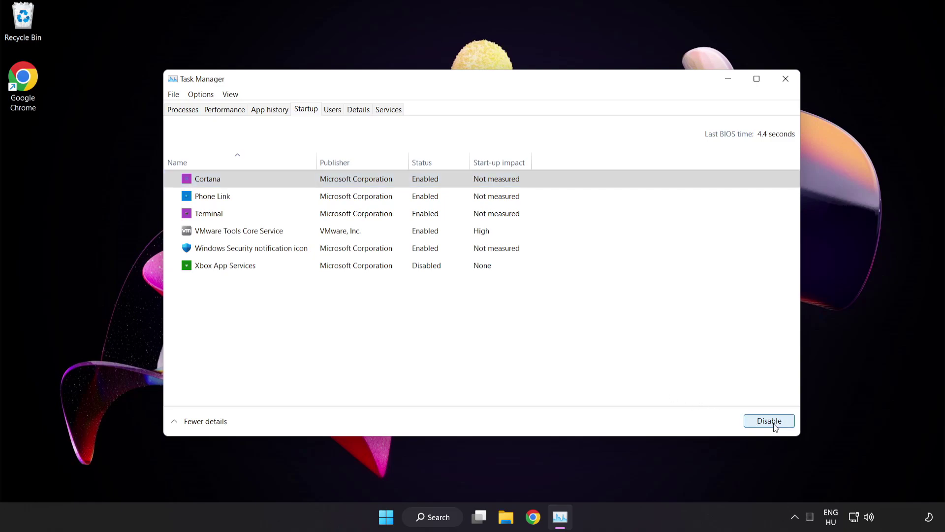
left_click(293, 196)
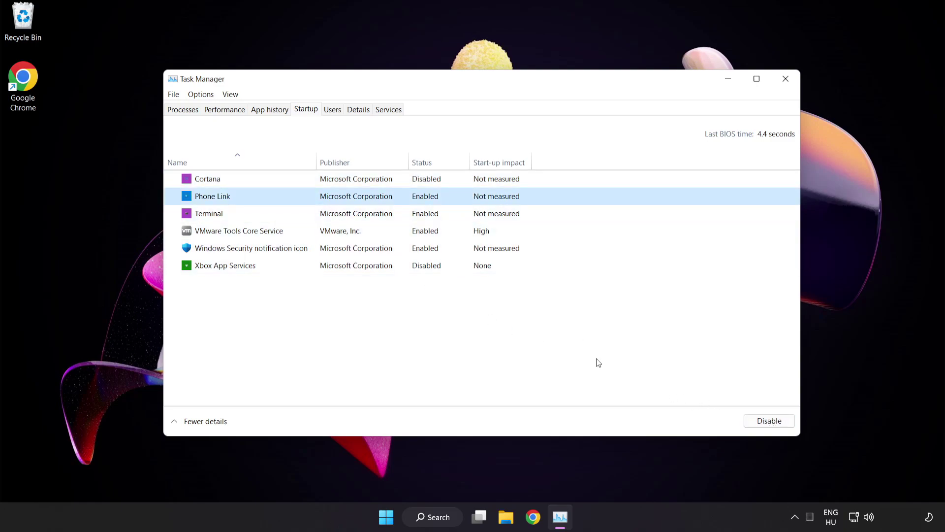
left_click(765, 422)
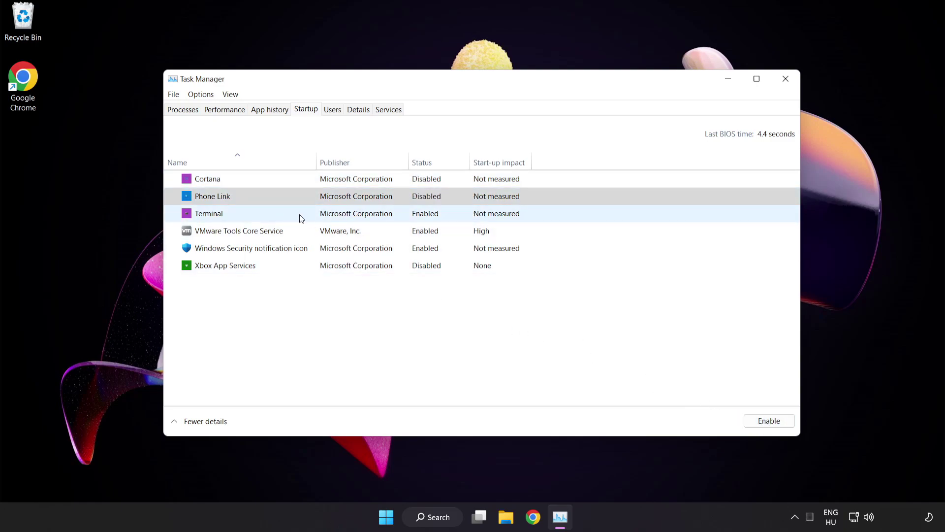
left_click(299, 214)
left_click(768, 421)
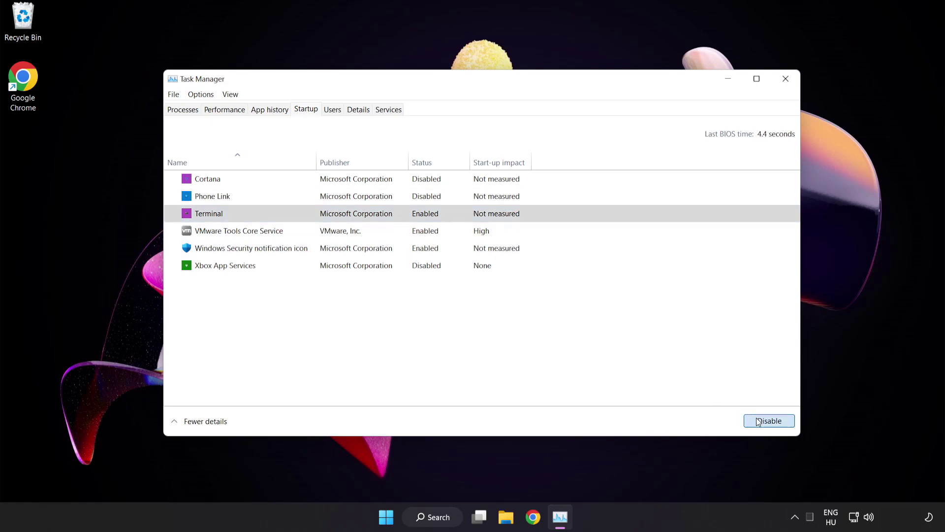
left_click(321, 251)
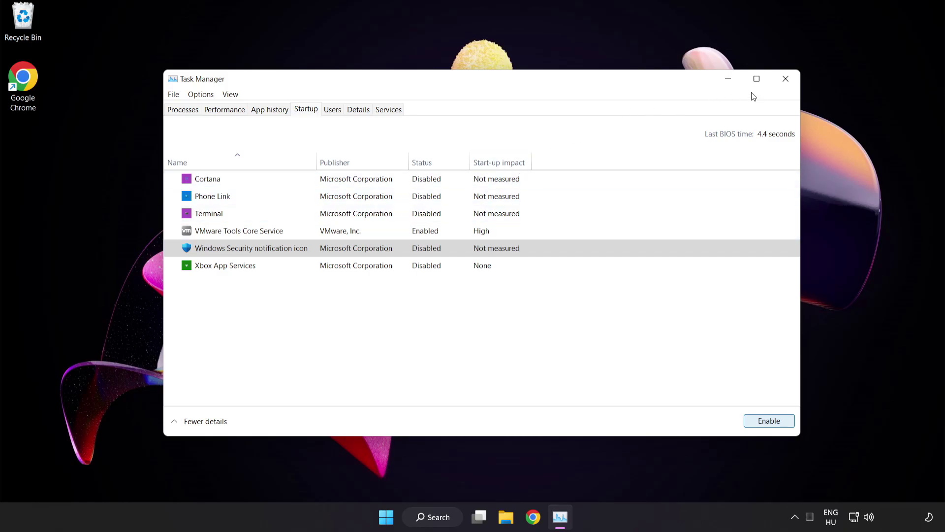
Close Task Manager, then download and run the DirectX End-User Runtime Web Installer, dxwebsetup (1).exe
left_click(786, 80)
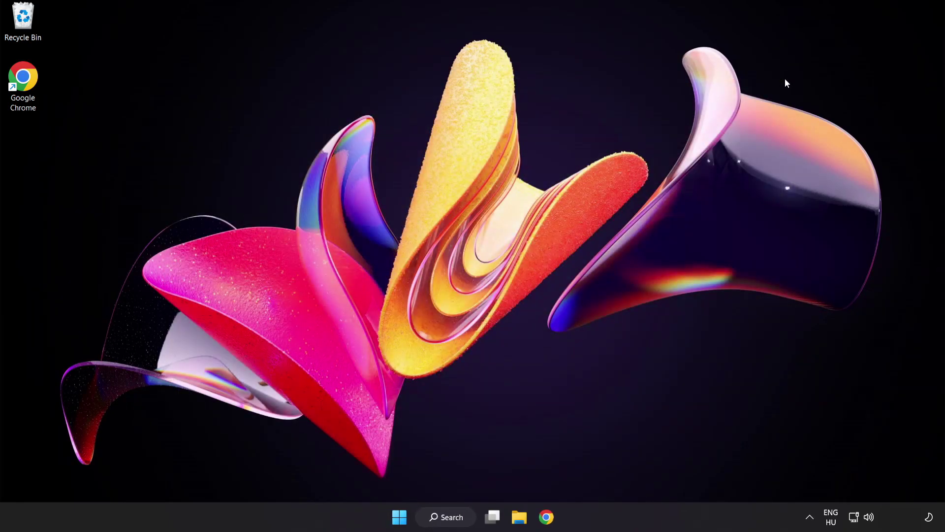
left_click(546, 517)
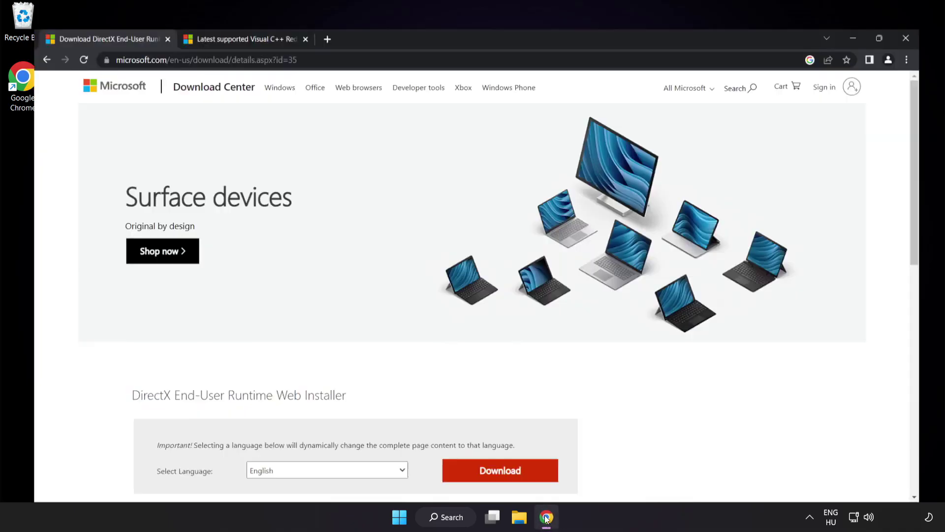
left_click(305, 29)
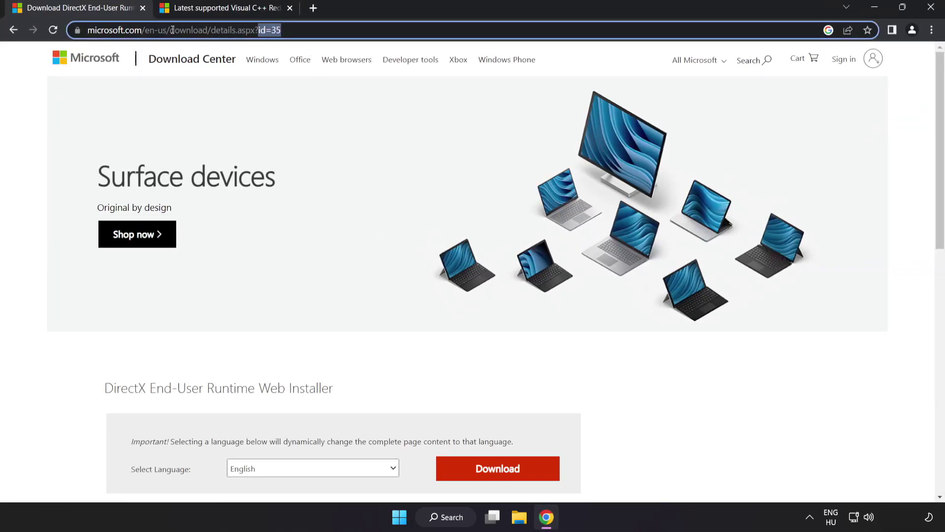
left_click(661, 397)
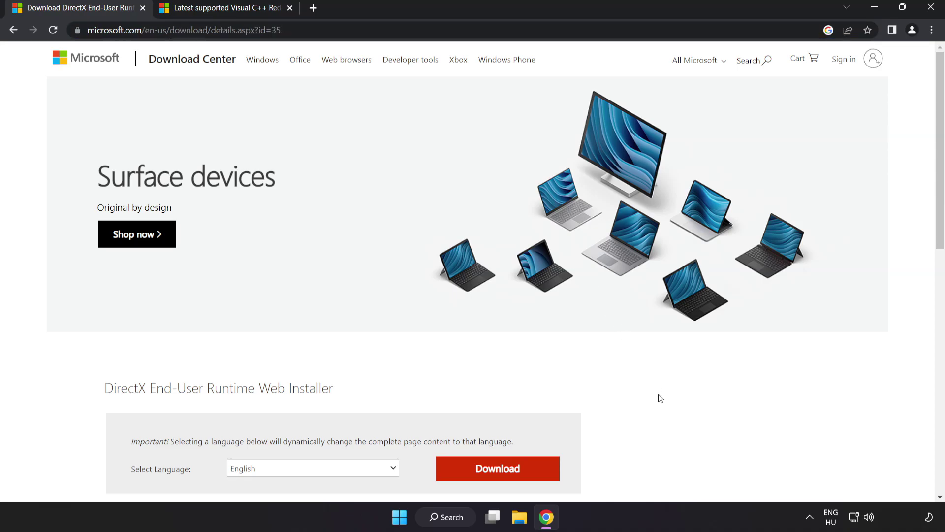
scroll(591, 379, "down", 2)
left_click(507, 355)
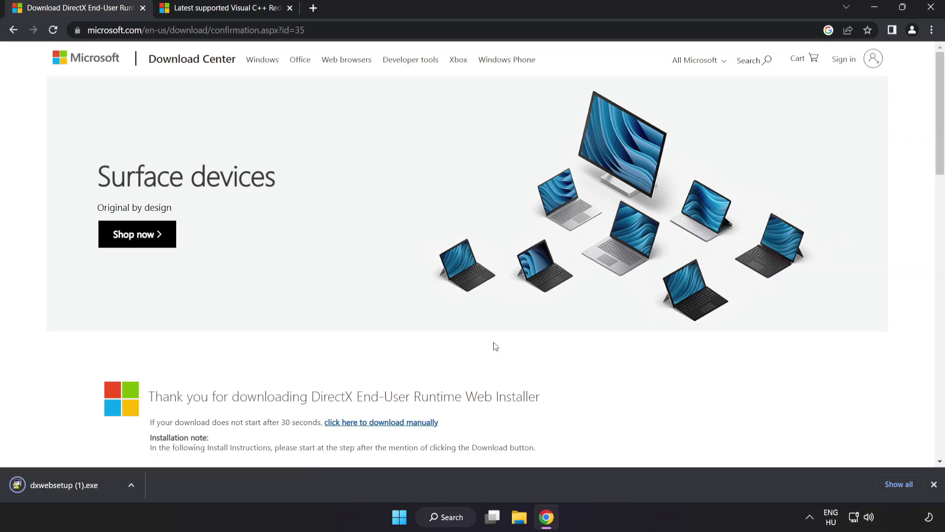
left_click(78, 486)
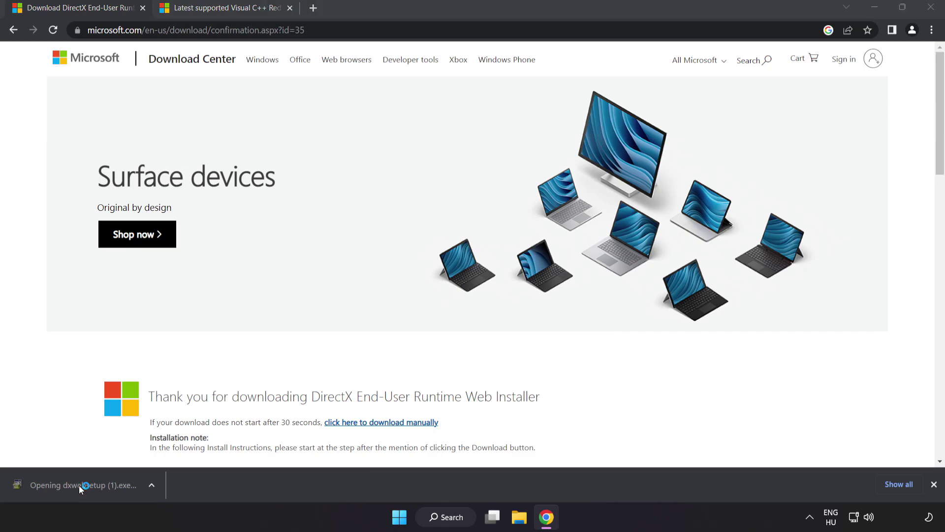
Accept the DirectX license, skip the Bing Bar offer, finish setup, and close the download page
left_click_drag(141, 22, 430, 124)
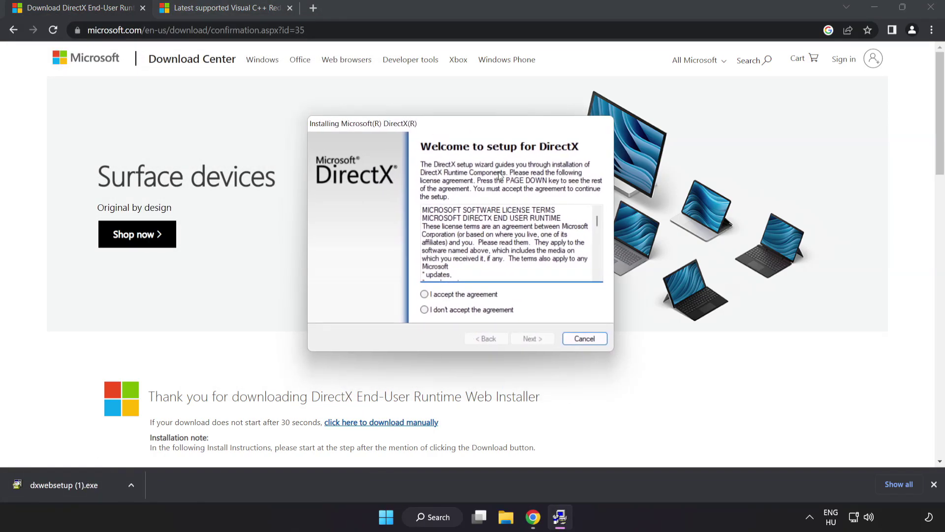
left_click_drag(596, 224, 603, 273)
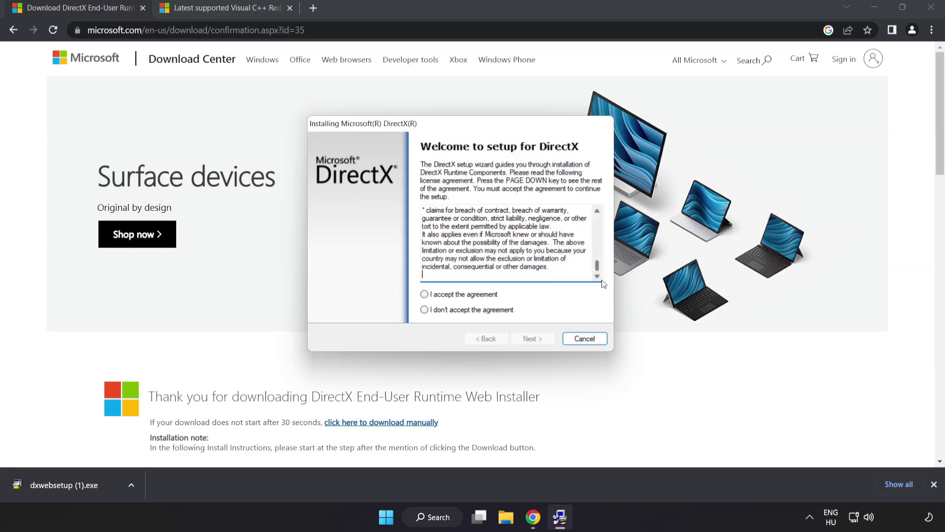
left_click(439, 297)
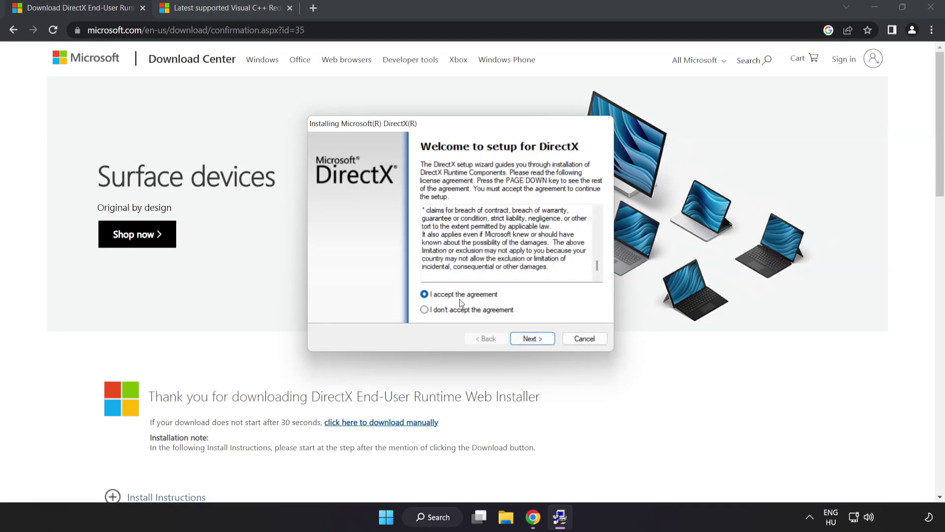
left_click(533, 339)
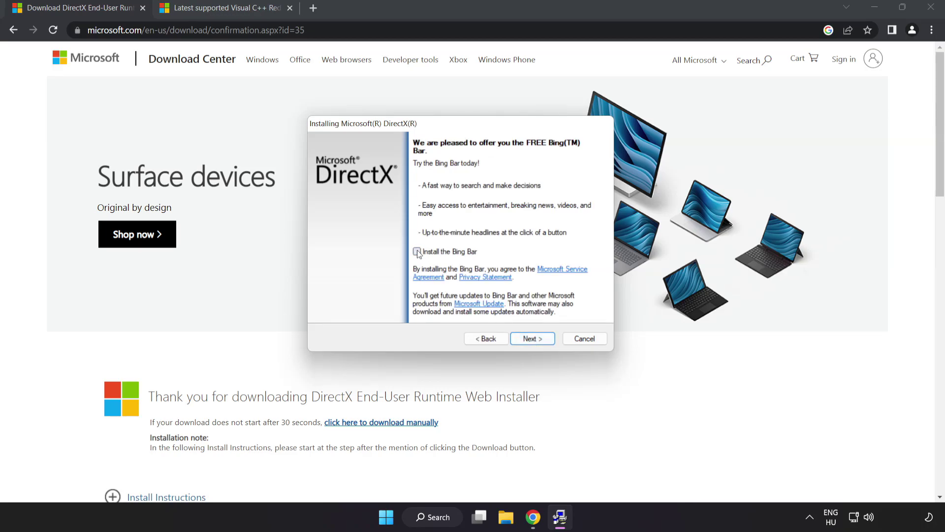
left_click(533, 339)
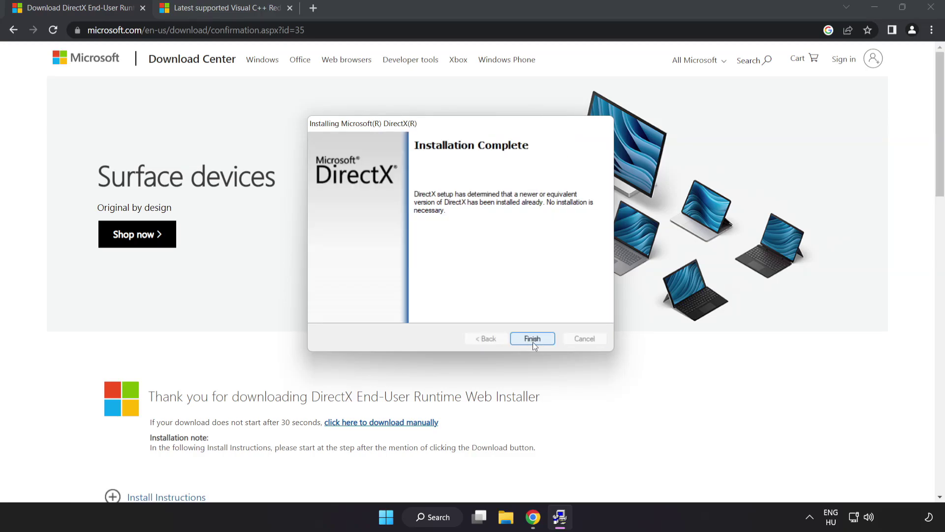
left_click(533, 339)
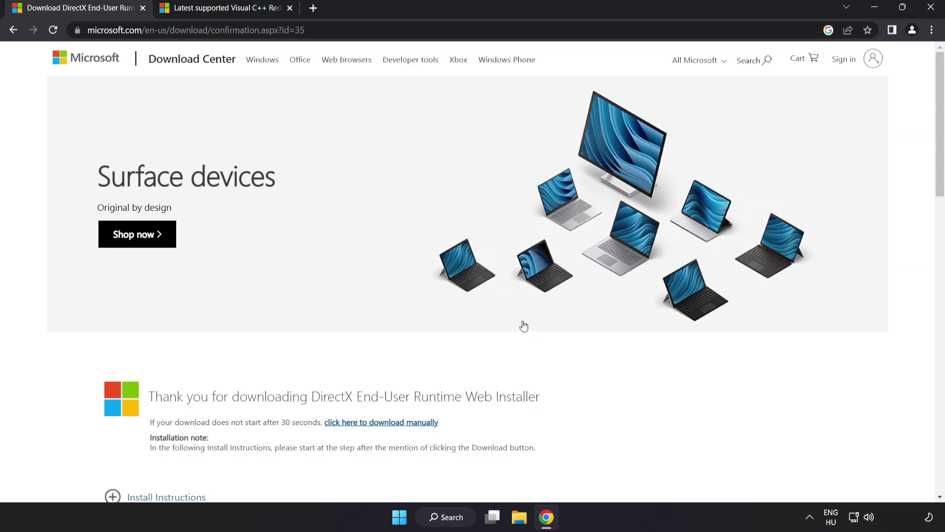
left_click(142, 9)
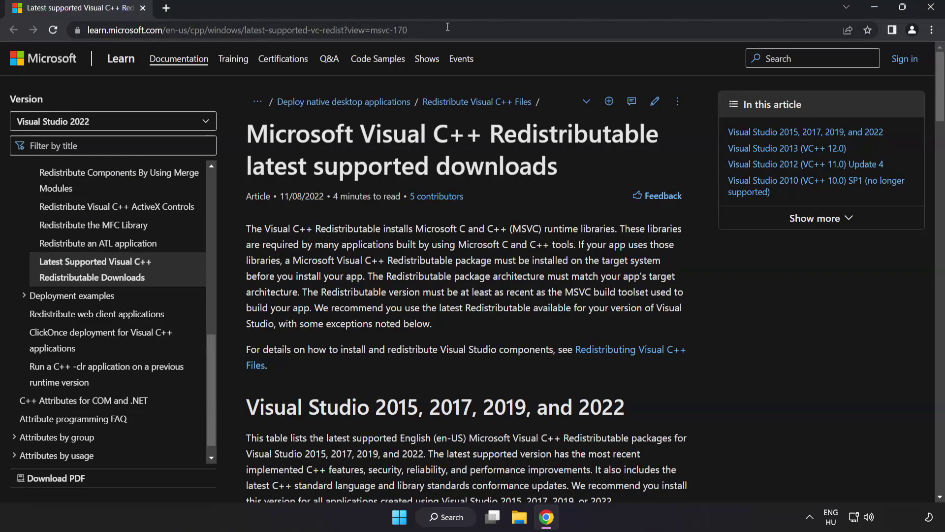
Download the ARM64, x86 and x64 Visual C++ 2015–2022 redistributables and launch the ARM64 installer
key("ctrl+l")
key("End")
left_click(473, 146)
left_click_drag(930, 94, 932, 138)
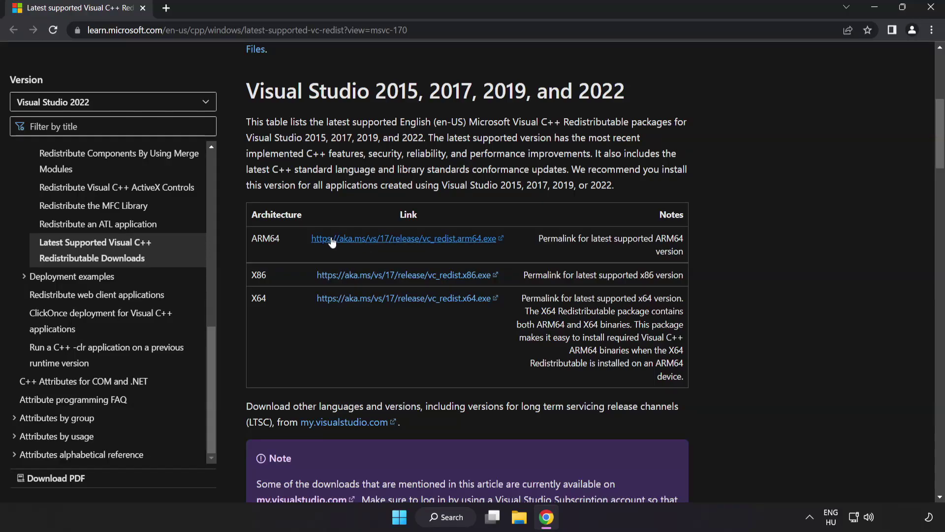
left_click(392, 238)
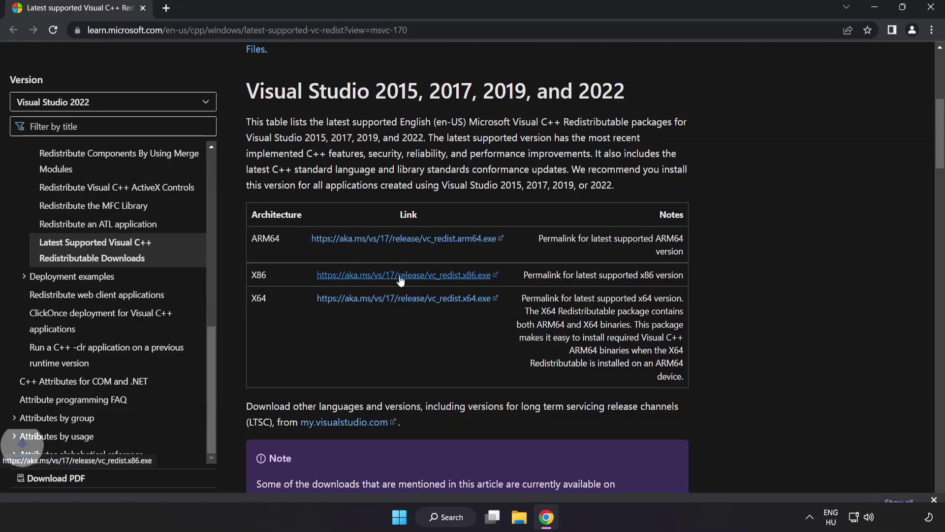
left_click(400, 275)
left_click(407, 300)
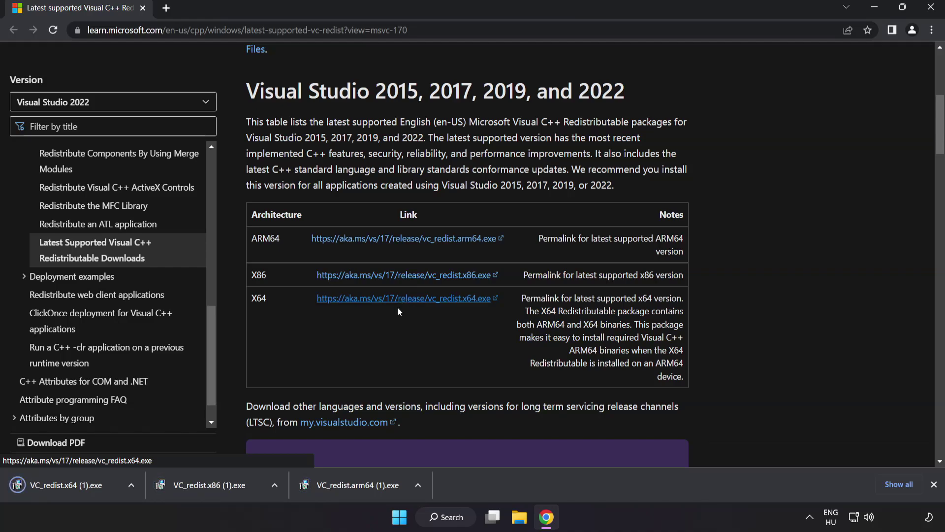
left_click(356, 486)
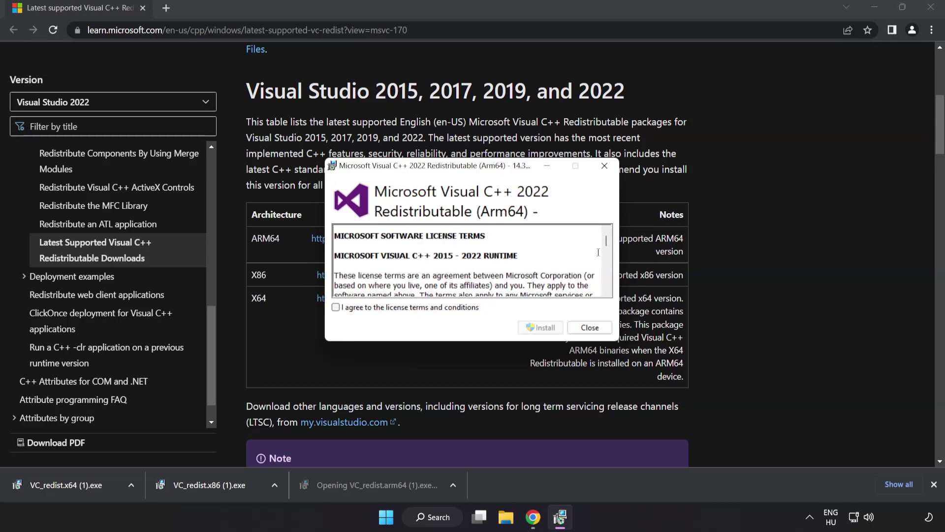
Accept the license and attempt the ARM64 redistributable install, dismissing it after it fails
left_click_drag(607, 240, 605, 288)
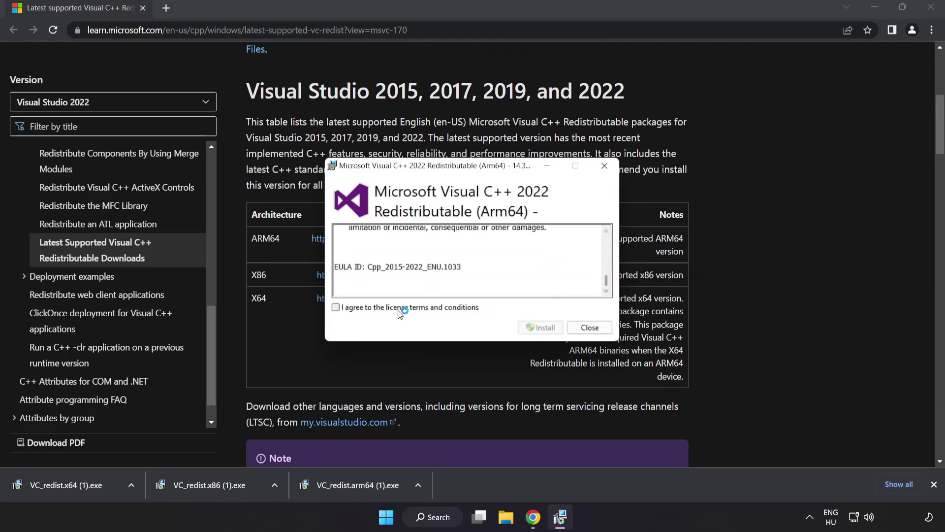
left_click(336, 308)
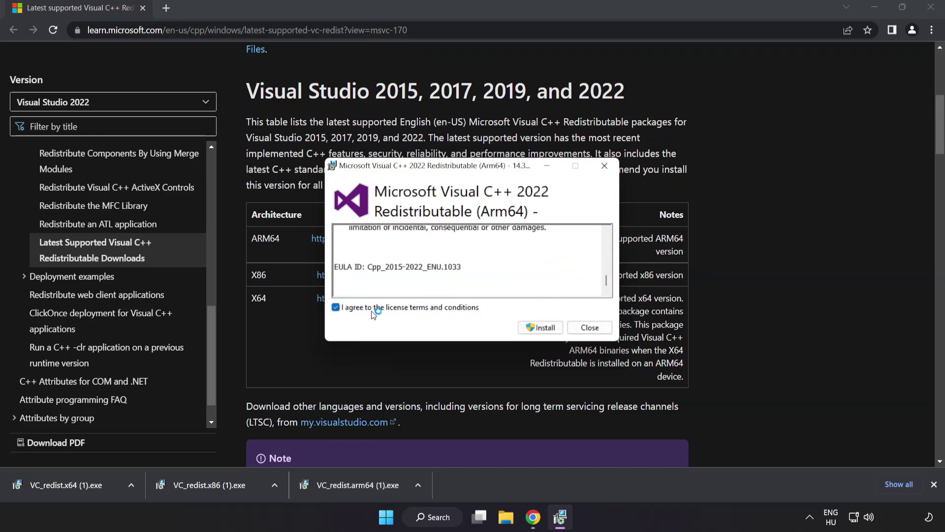
left_click(540, 328)
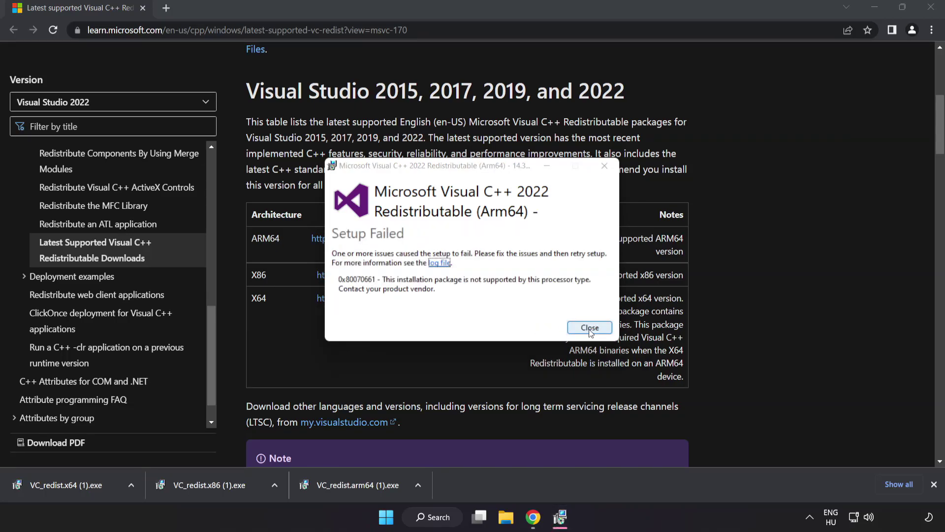
left_click(590, 328)
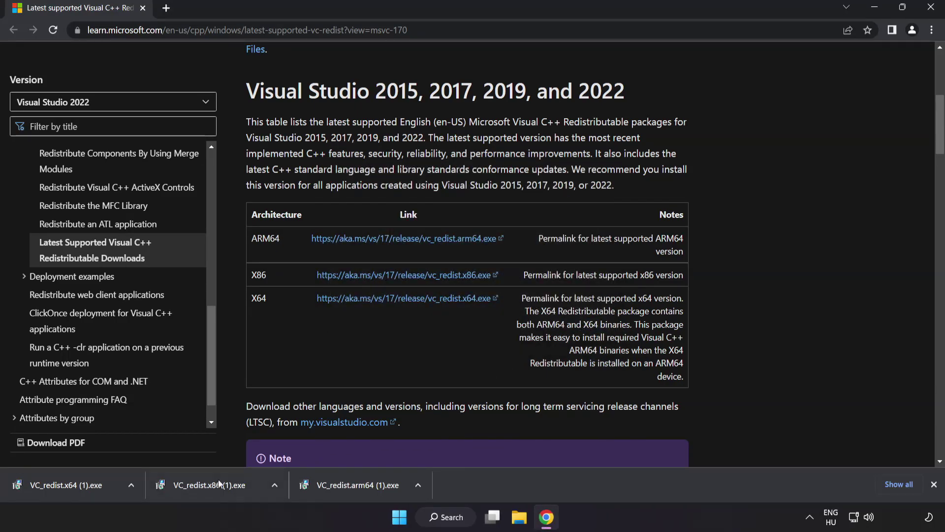
Install the x86 redistributable successfully, attempt the failing x64 install, then close Chrome
left_click(213, 486)
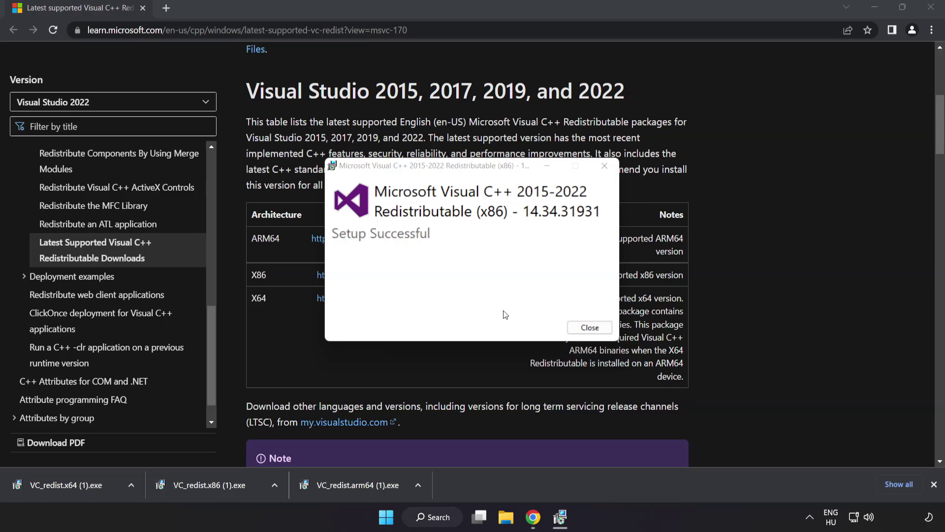
left_click(590, 328)
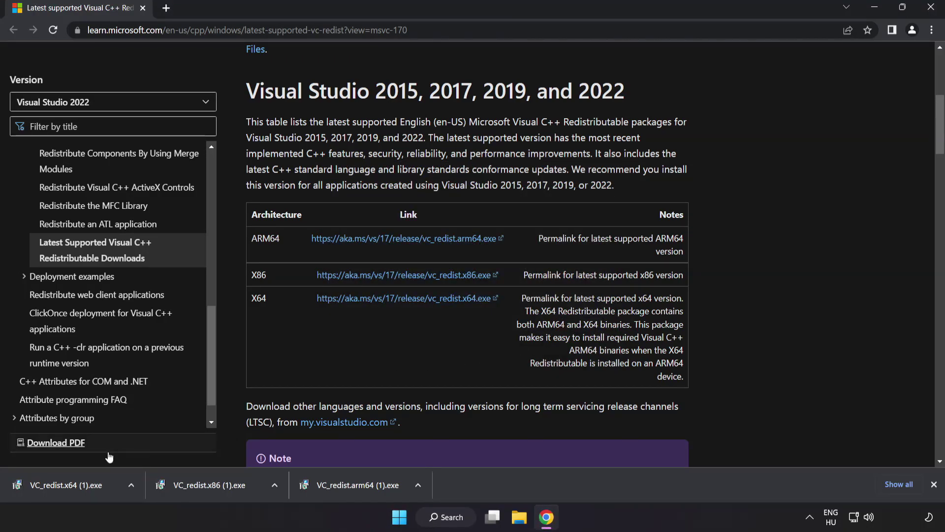
left_click(84, 483)
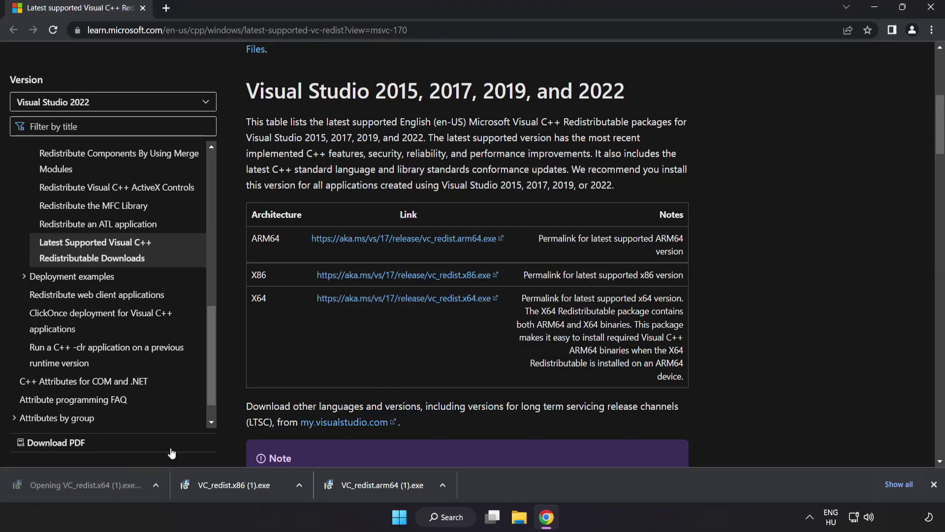
left_click(590, 327)
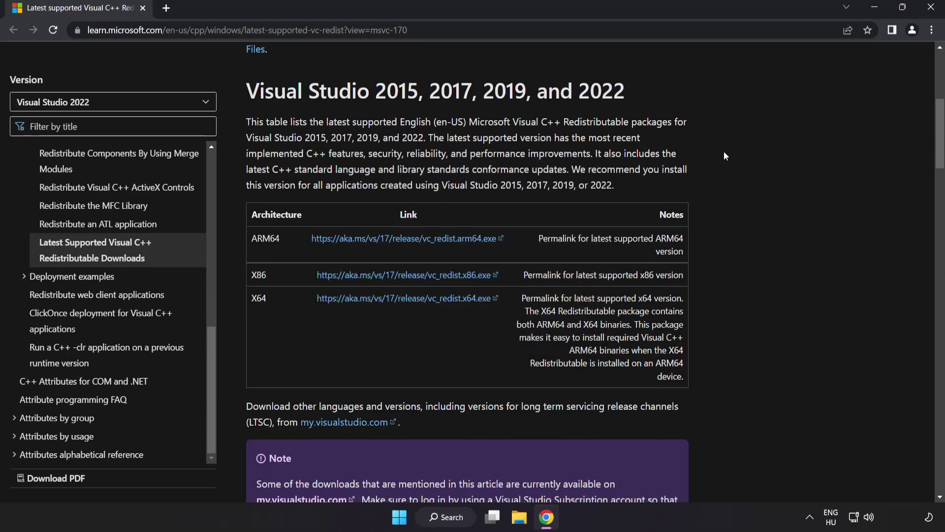
left_click(930, 11)
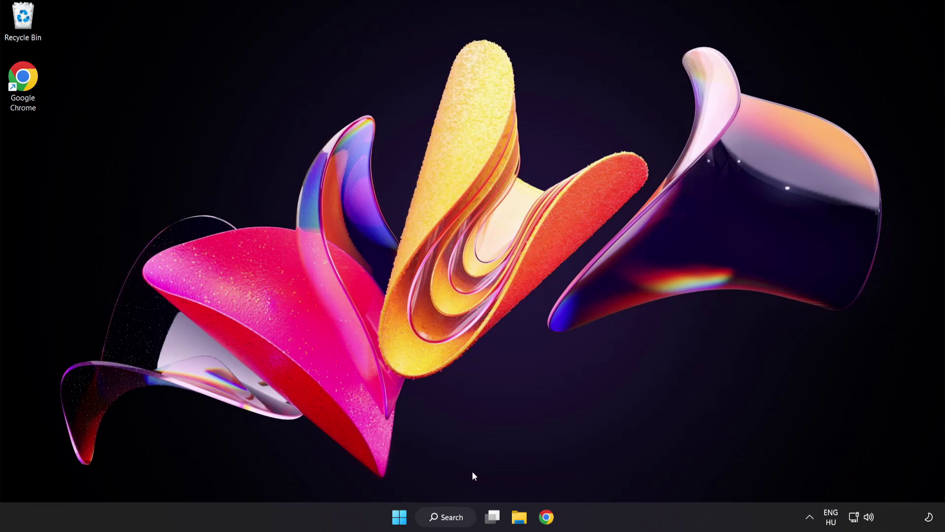
Search for cmd and run Command Prompt as administrator
left_click(449, 520)
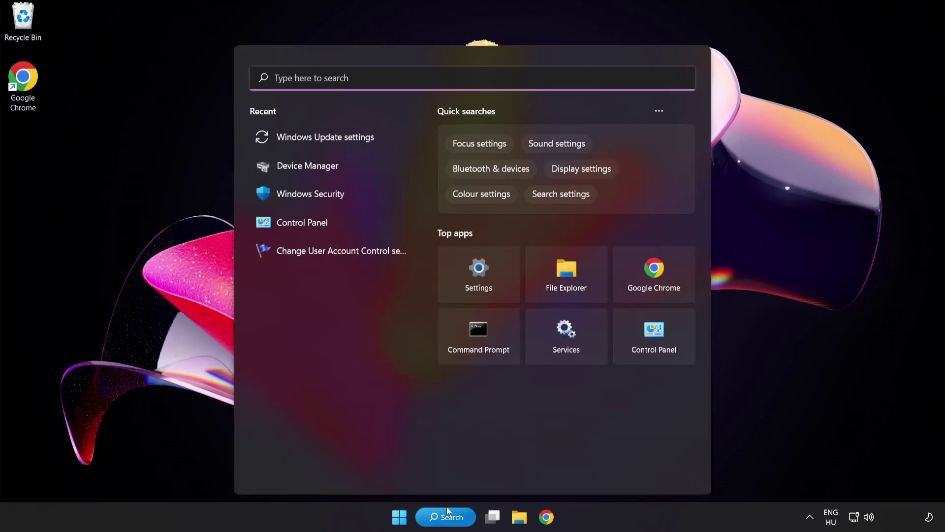
type("cmd")
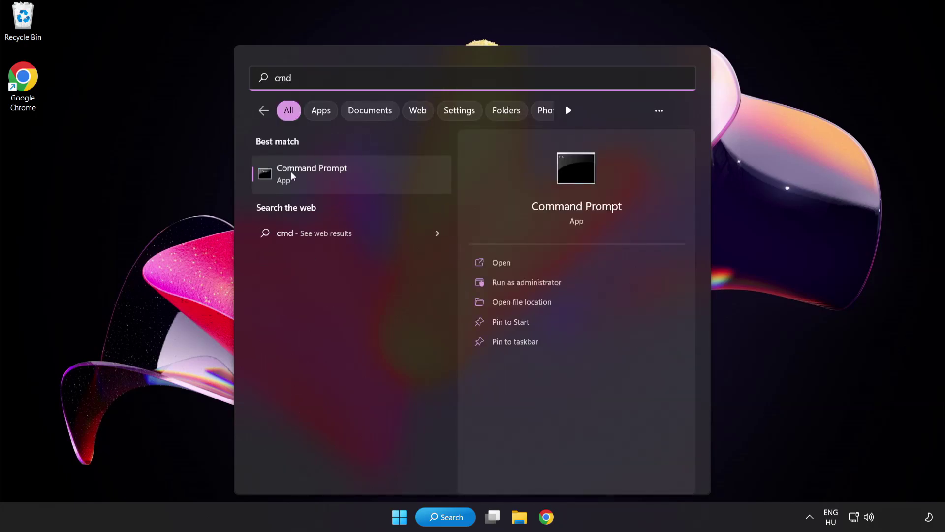
right_click(354, 182)
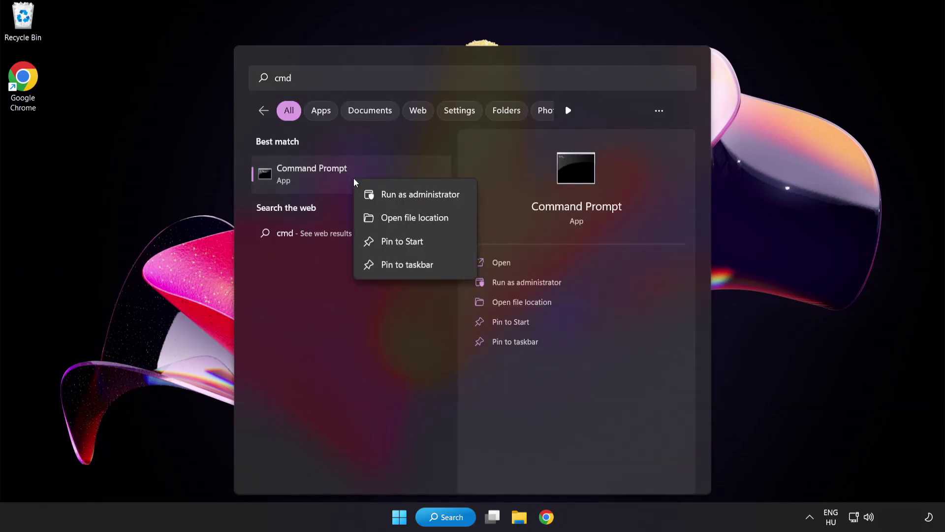
left_click(399, 196)
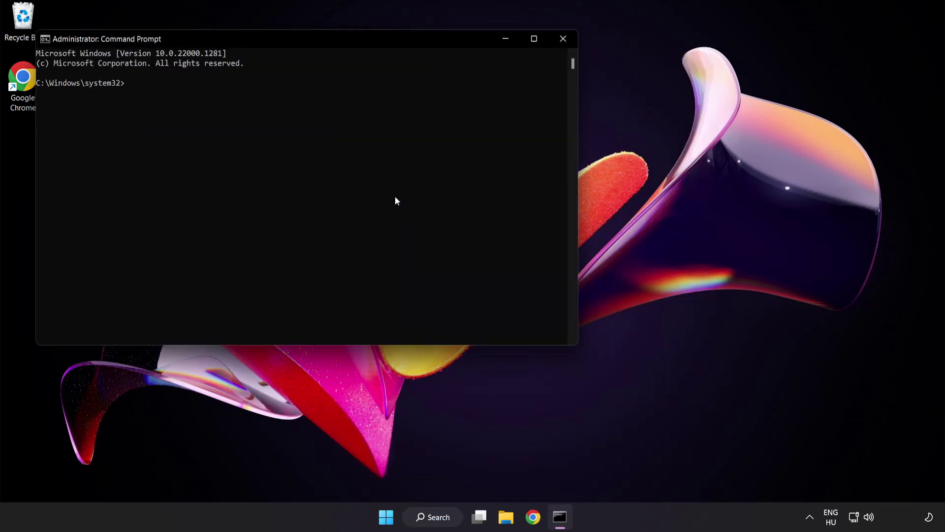
Run sfc /scannow until it reports no integrity violations, then close Command Prompt
left_click_drag(269, 41, 411, 94)
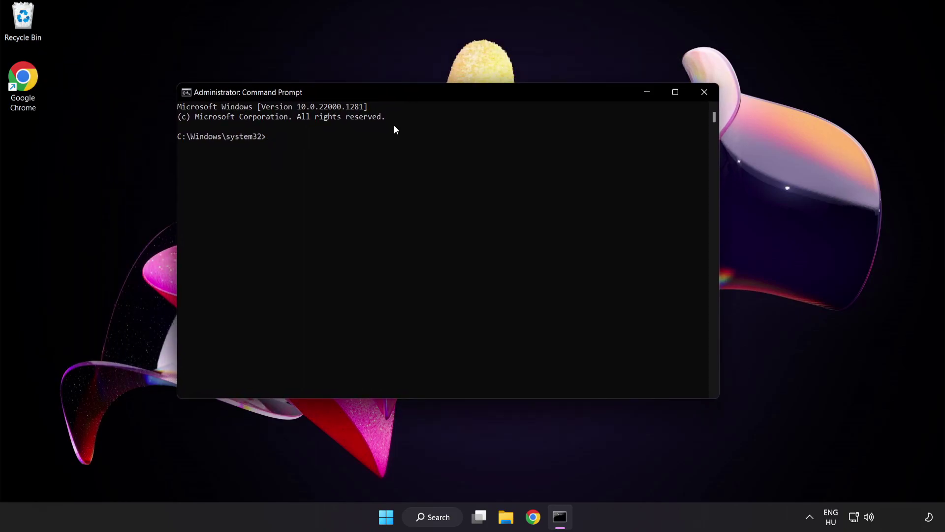
type("sfc /scannow")
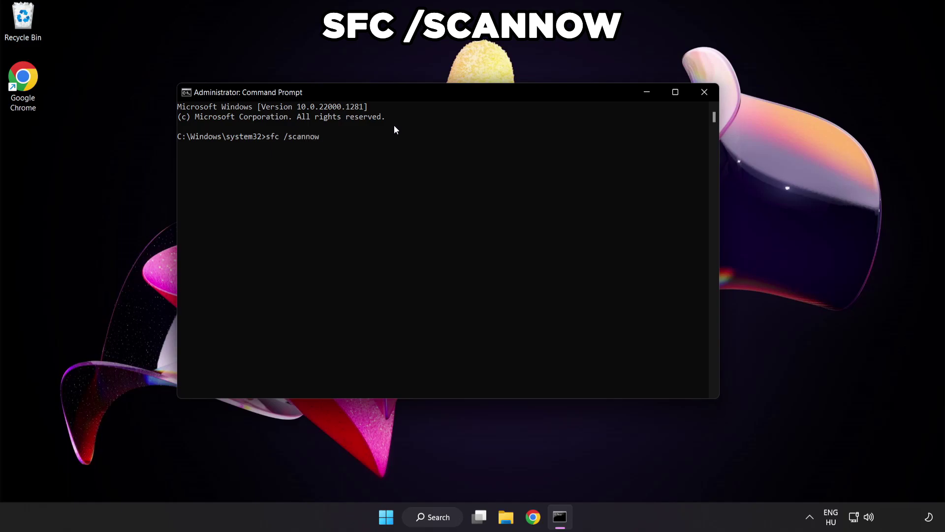
key("Return")
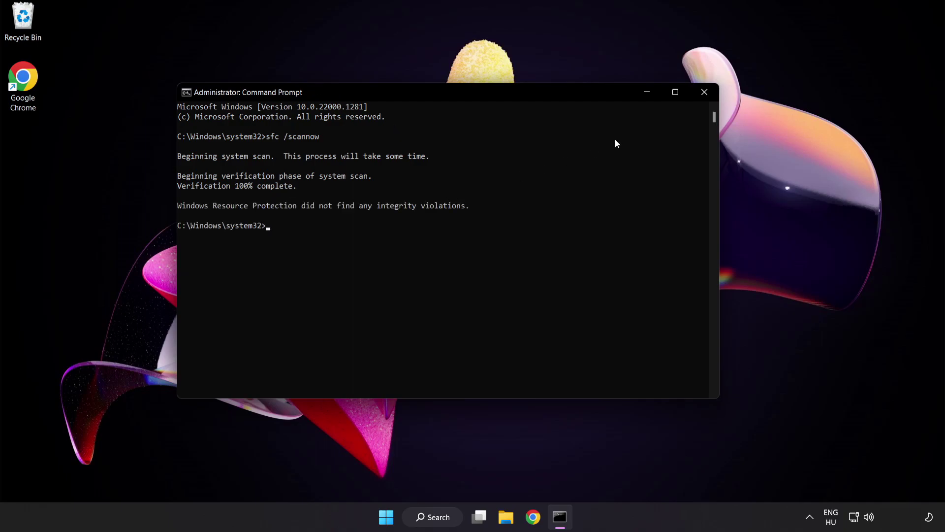
left_click(704, 92)
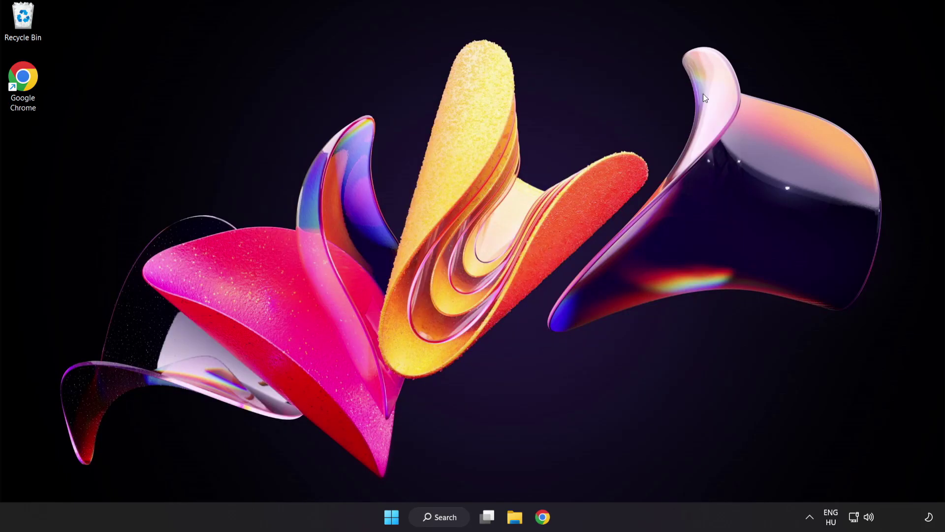